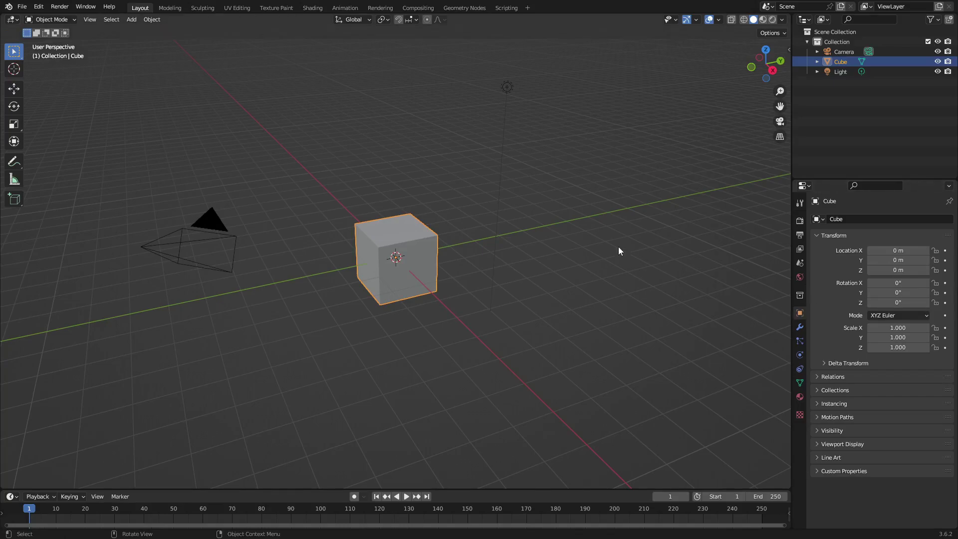
# Place the 3D cursor in empty space away from the default cube and add a second cube there.
pyautogui.click(14, 70)
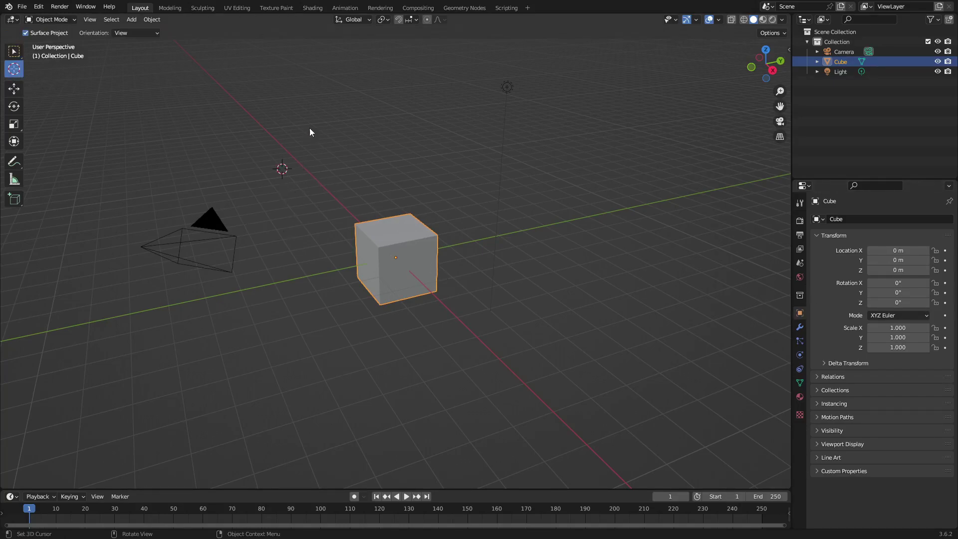
pyautogui.moveTo(334, 138); pyautogui.dragTo(466, 178, button='middle')
pyautogui.hotkey('shift', 'a')
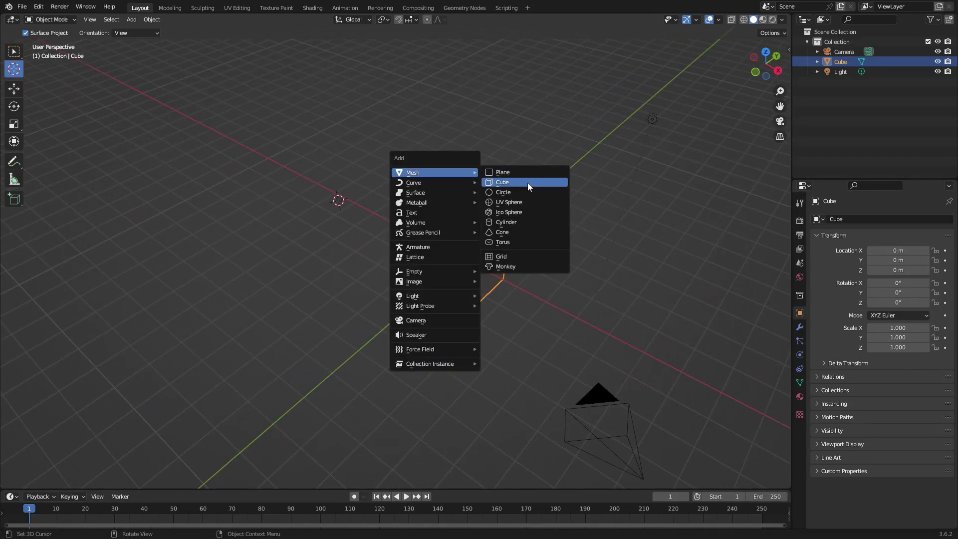
pyautogui.click(530, 183)
pyautogui.moveTo(506, 223); pyautogui.dragTo(483, 209, button='middle')
pyautogui.click(14, 55)
pyautogui.moveTo(459, 170); pyautogui.dragTo(319, 164, button='middle')
# Reposition the 3D cursor freehand onto the original cube.
pyautogui.click(14, 69)
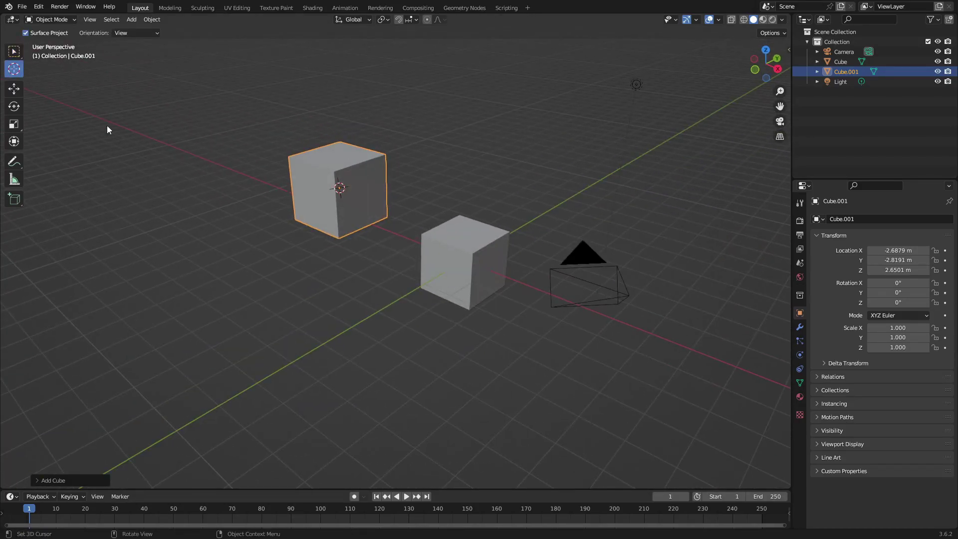
pyautogui.moveTo(428, 239)
pyautogui.mouseDown(button='middle')
pyautogui.moveTo(456, 247)
pyautogui.moveTo(429, 249)
pyautogui.mouseUp(button='middle')
pyautogui.click(455, 248)
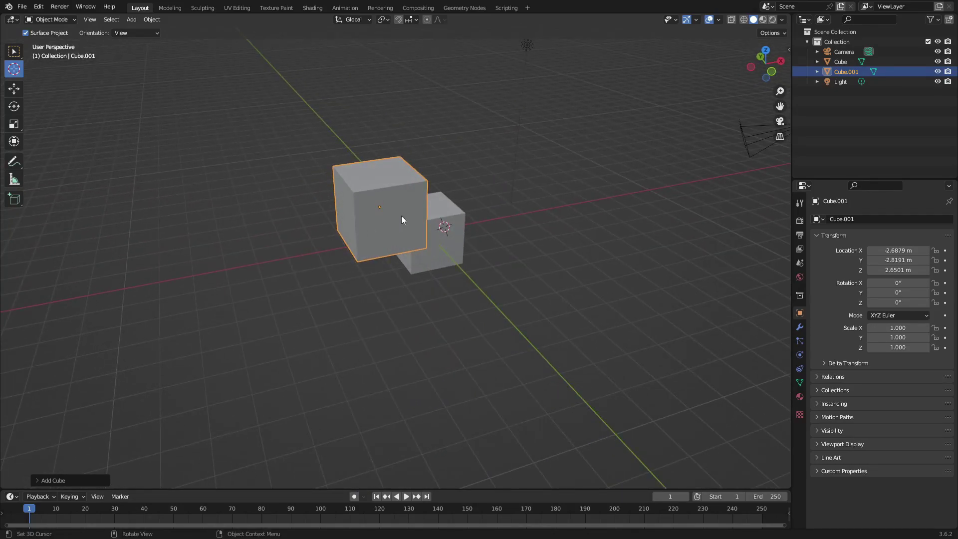
pyautogui.moveTo(401, 216); pyautogui.dragTo(466, 274, button='middle')
pyautogui.click(351, 252)
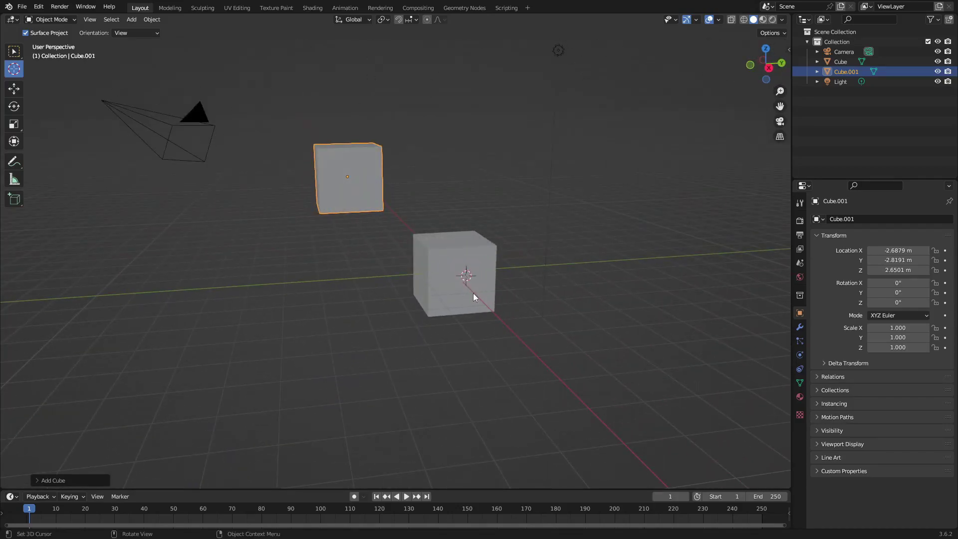
# Snap the 3D cursor to the world origin.
pyautogui.click(13, 52)
pyautogui.click(150, 20)
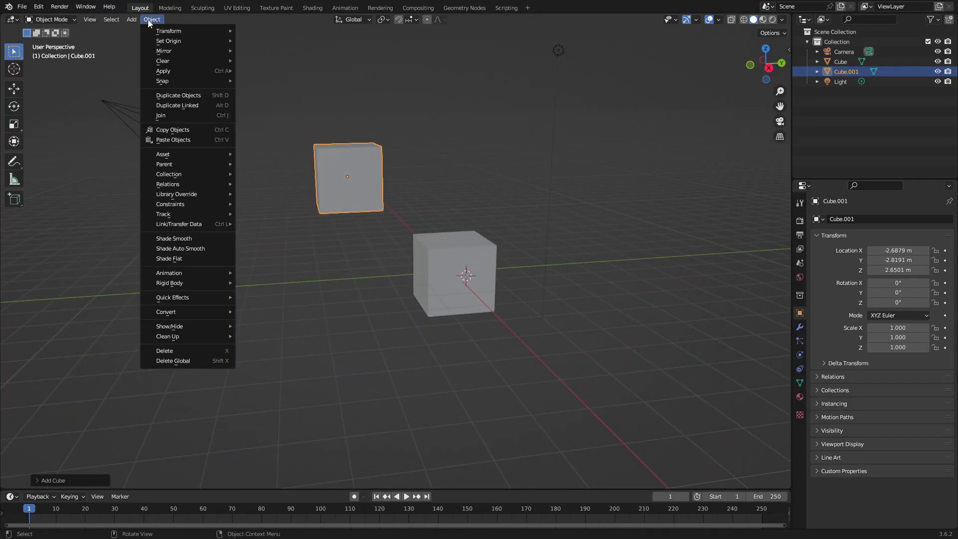
pyautogui.moveTo(177, 84)
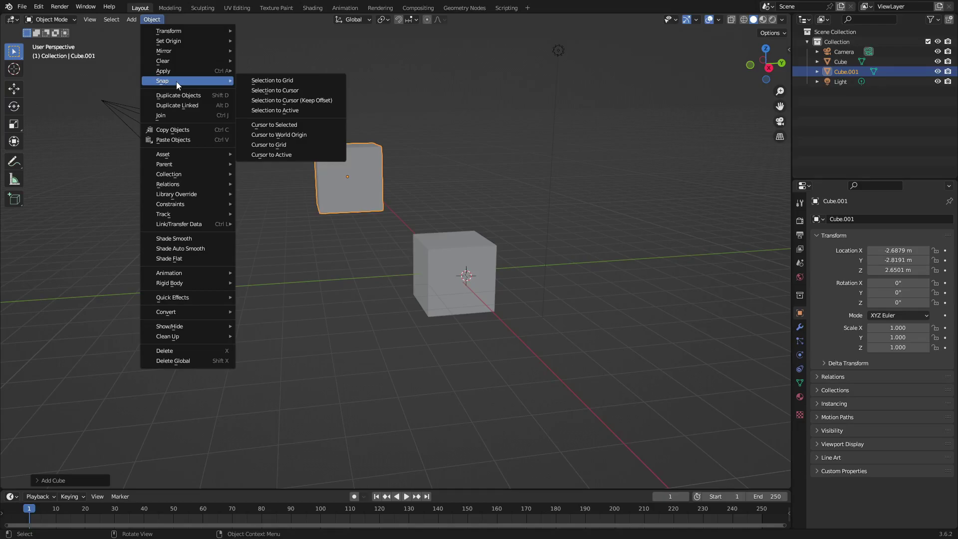
pyautogui.click(318, 134)
pyautogui.moveTo(355, 185); pyautogui.dragTo(445, 244, button='middle')
# Place the 3D cursor in empty space beyond the cubes and snap it back to the world origin.
pyautogui.click(20, 67)
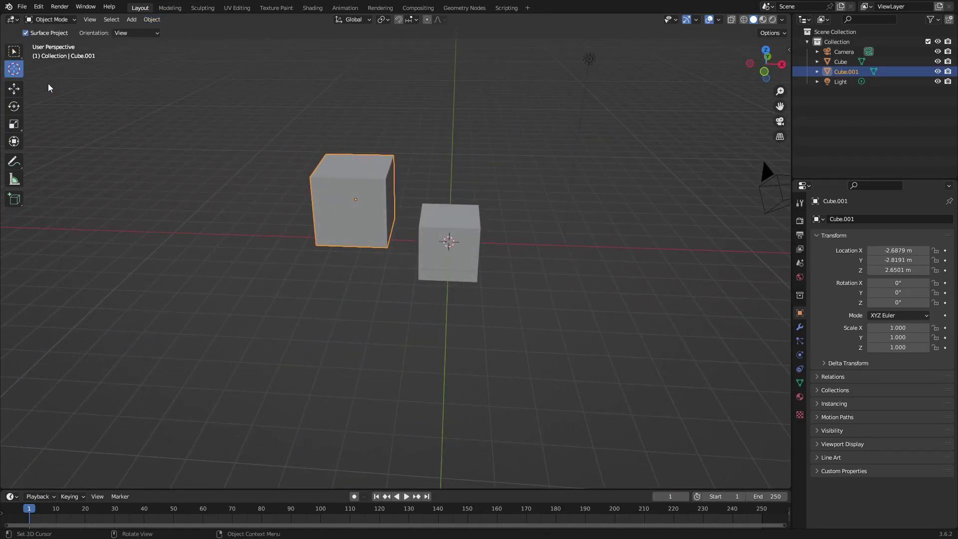
pyautogui.click(397, 124)
pyautogui.moveTo(529, 212); pyautogui.dragTo(436, 194, button='middle')
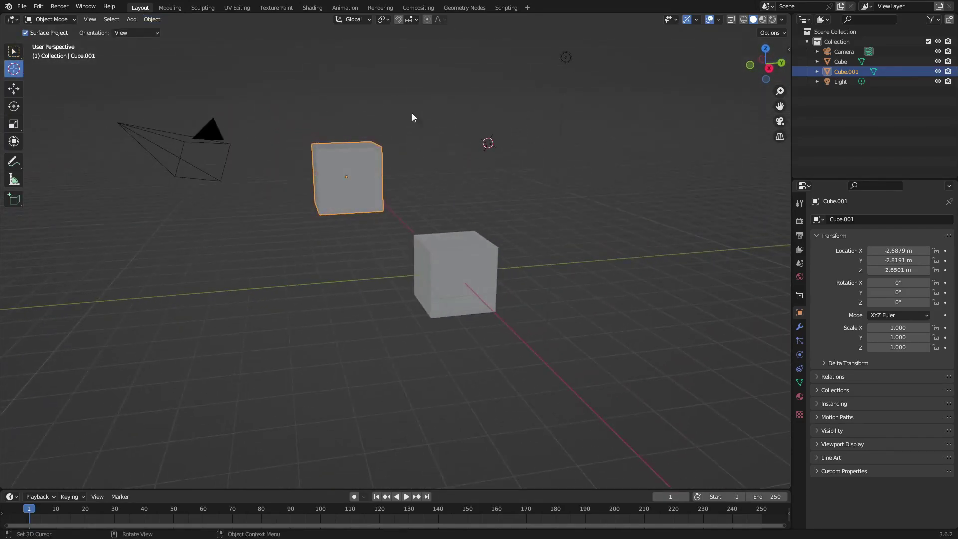
pyautogui.click(153, 21)
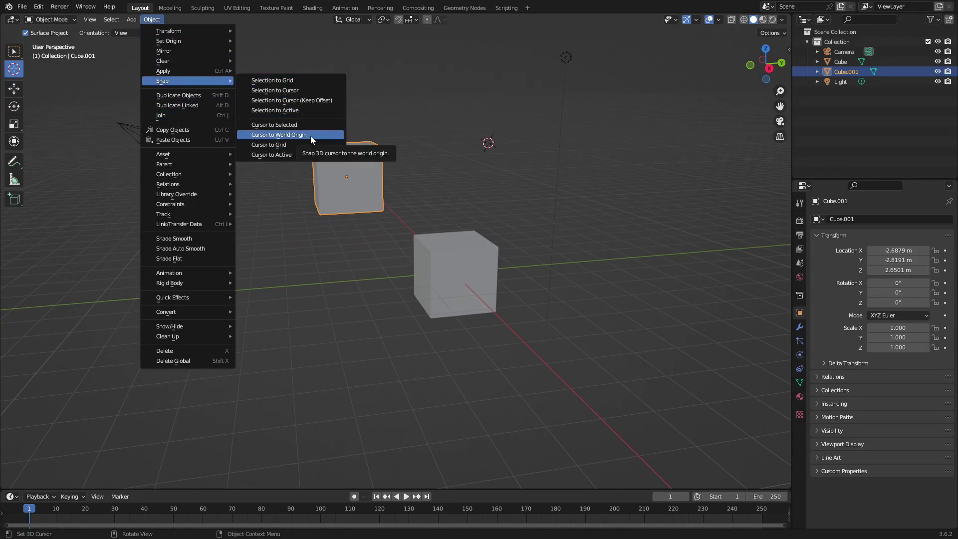
pyautogui.click(310, 134)
pyautogui.moveTo(569, 211); pyautogui.dragTo(549, 304, button='middle')
# Place the 3D cursor at the edge of the second cube and return it to the world origin.
pyautogui.moveTo(453, 137); pyautogui.dragTo(309, 124, button='middle')
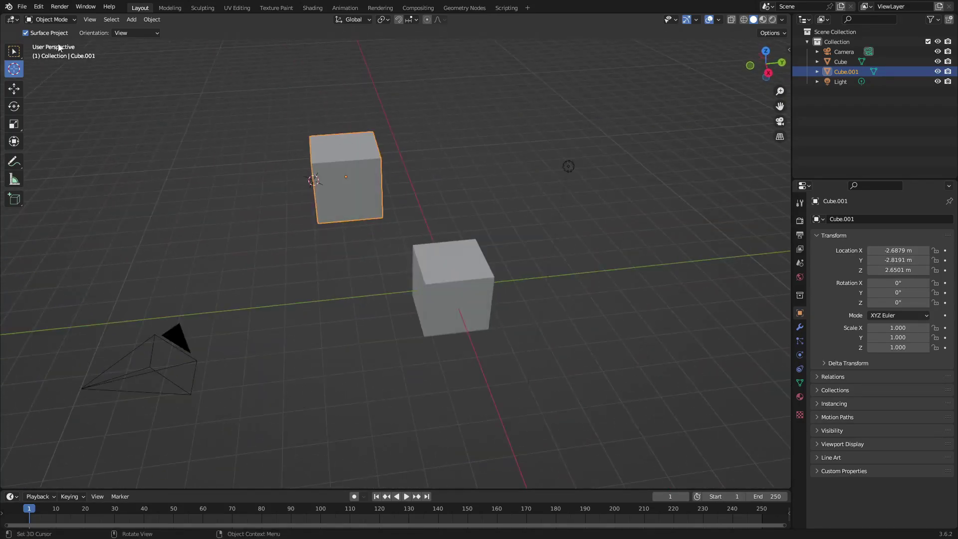
pyautogui.click(149, 19)
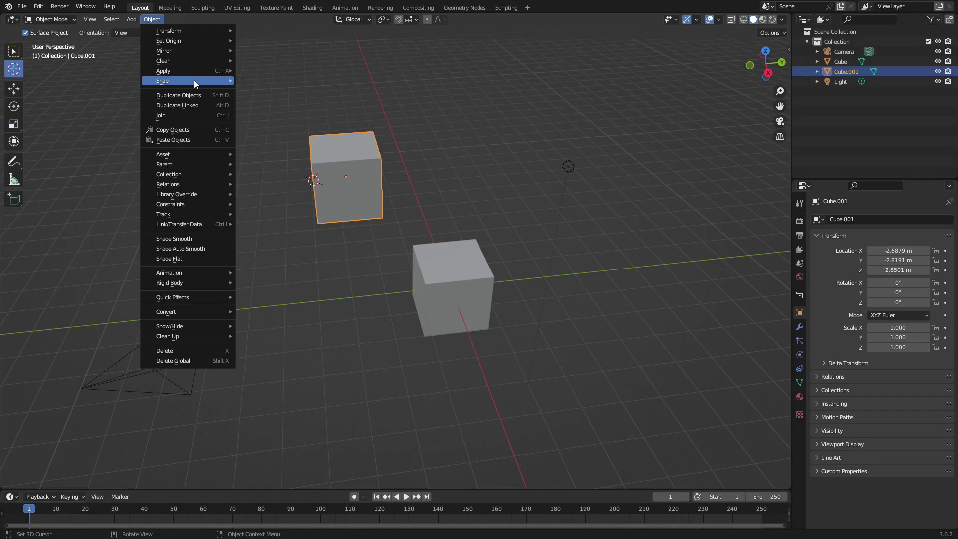
pyautogui.moveTo(197, 82)
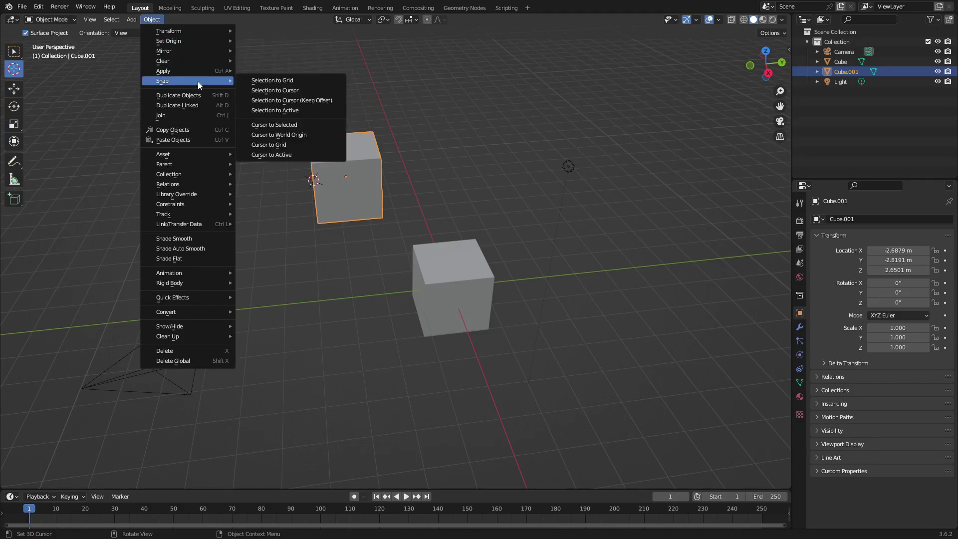
pyautogui.click(302, 134)
# Switch back to the selection tool and delete the second cube.
pyautogui.press('w')
pyautogui.moveTo(319, 201); pyautogui.dragTo(316, 272, button='middle')
pyautogui.press('Delete')
# Move the remaining cube away from the world origin to about X -1.94 m, Y 1.55 m, Z 0.93 m.
pyautogui.click(409, 224)
pyautogui.scroll(3, 315, 273)
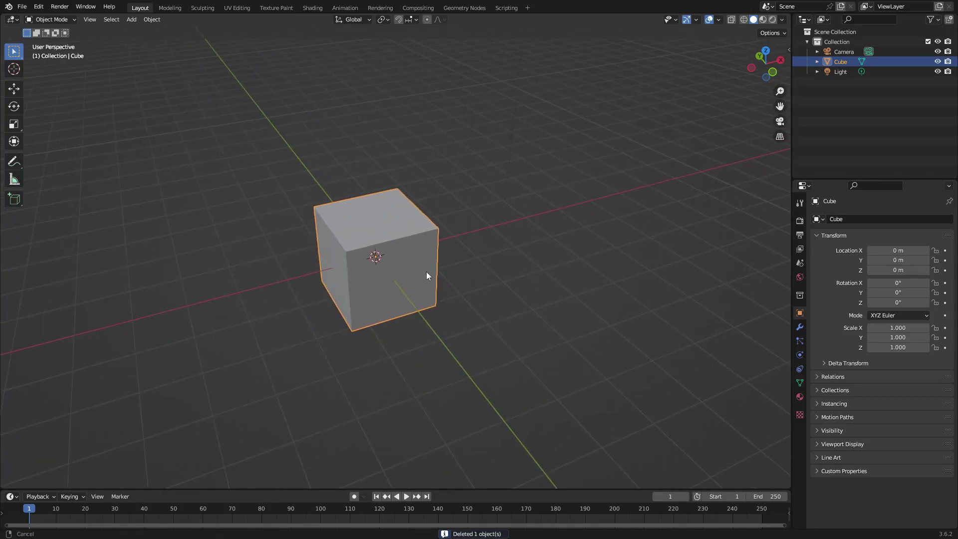
pyautogui.press('g')
pyautogui.click(320, 220)
pyautogui.moveTo(321, 220); pyautogui.dragTo(439, 229, button='middle')
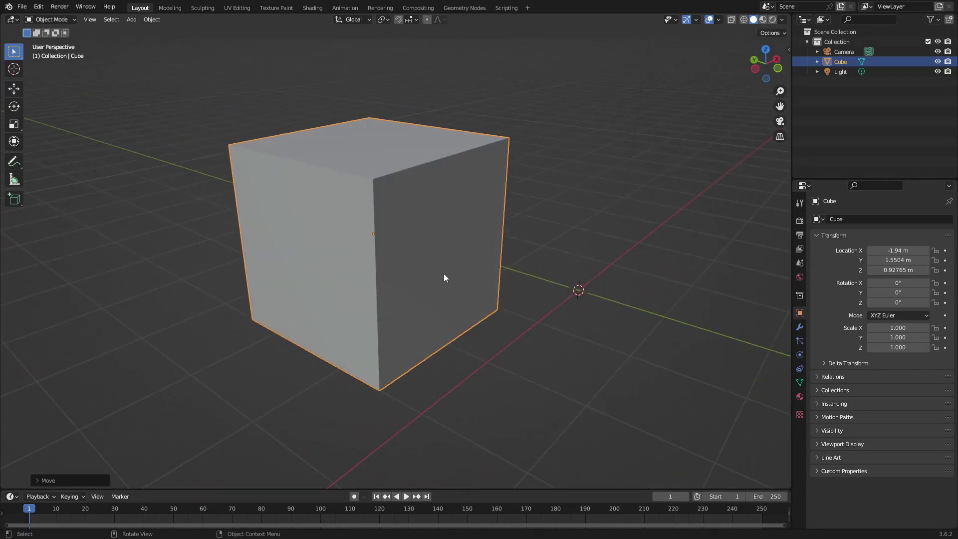
# Try a trackball rotation of the cube about its centred origin and cancel it.
pyautogui.press('r')
pyautogui.press('r')
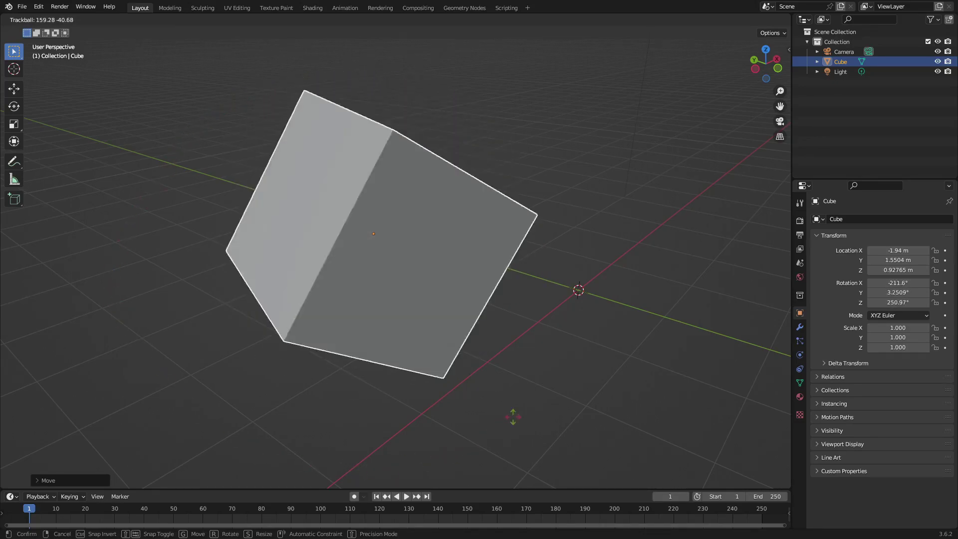
pyautogui.press('Escape')
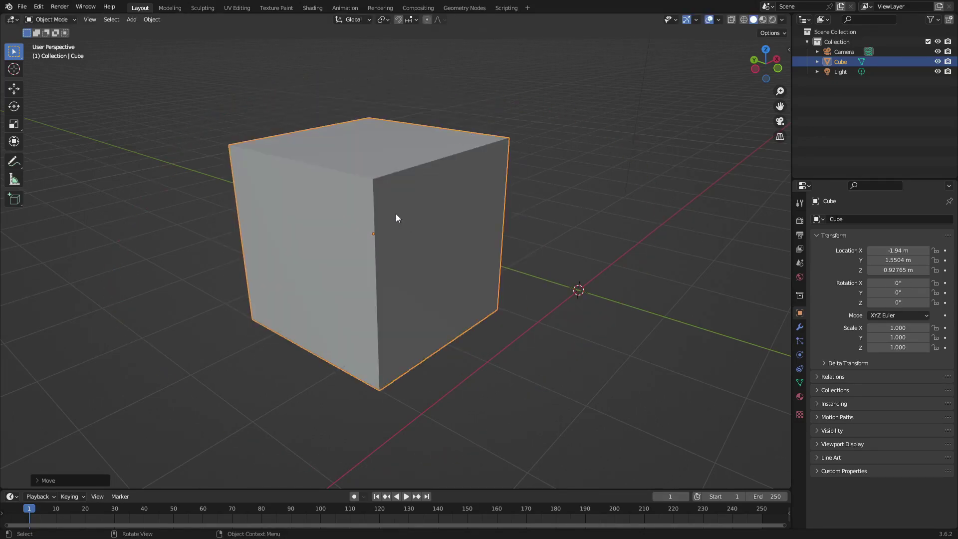
# In Edit Mode, move the cube's whole mesh sideways off its origin point, and return to Object Mode.
pyautogui.press('Tab')
pyautogui.moveTo(408, 216); pyautogui.dragTo(386, 224, button='middle')
pyautogui.press('g')
pyautogui.click(549, 225)
pyautogui.press('Tab')
pyautogui.scroll(-3, 381, 210)
pyautogui.scroll(1, 386, 223)
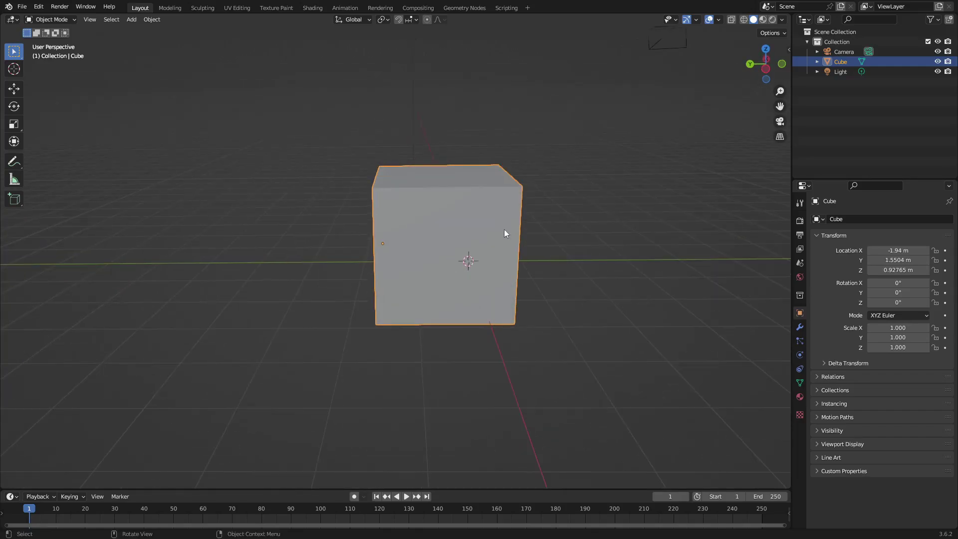
# Try a trackball rotation of the cube about its off-centre origin and cancel it.
pyautogui.press('r')
pyautogui.press('r')
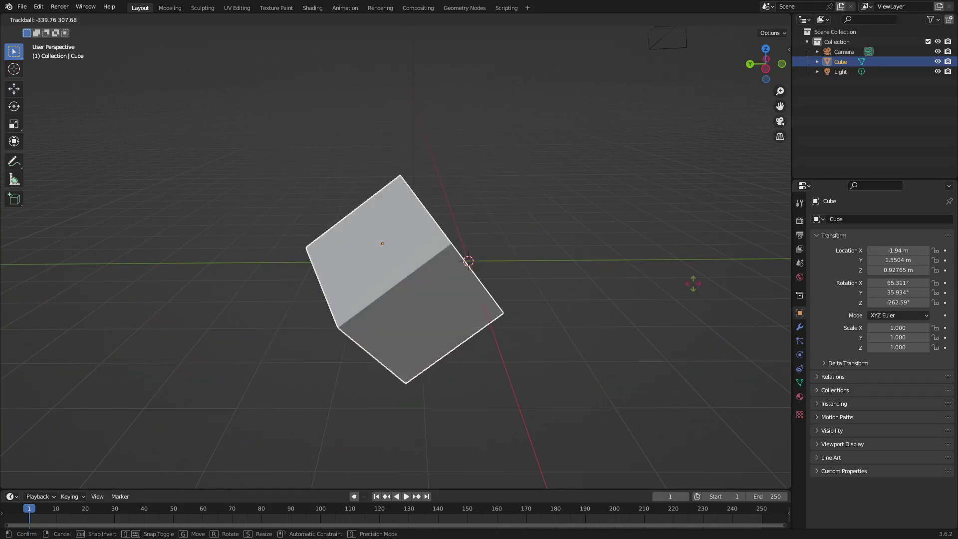
pyautogui.press('Escape')
pyautogui.moveTo(670, 298); pyautogui.dragTo(482, 221, button='middle')
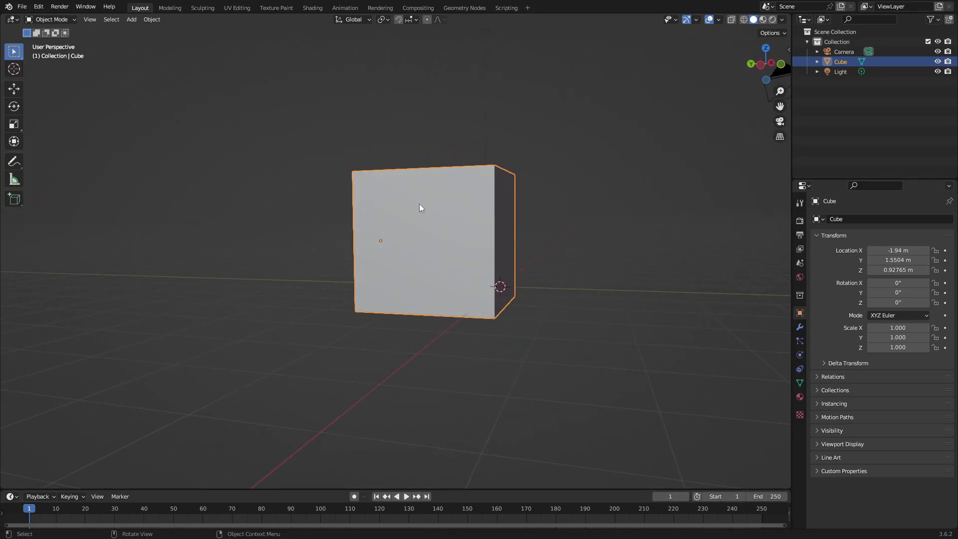
# Set the cube's origin with Origin to Geometry.
pyautogui.click(150, 20)
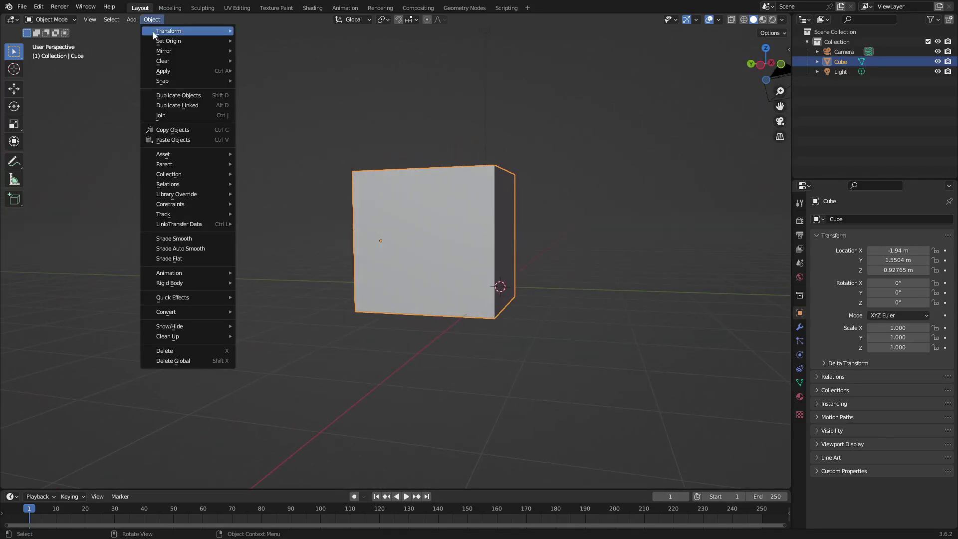
pyautogui.moveTo(165, 42)
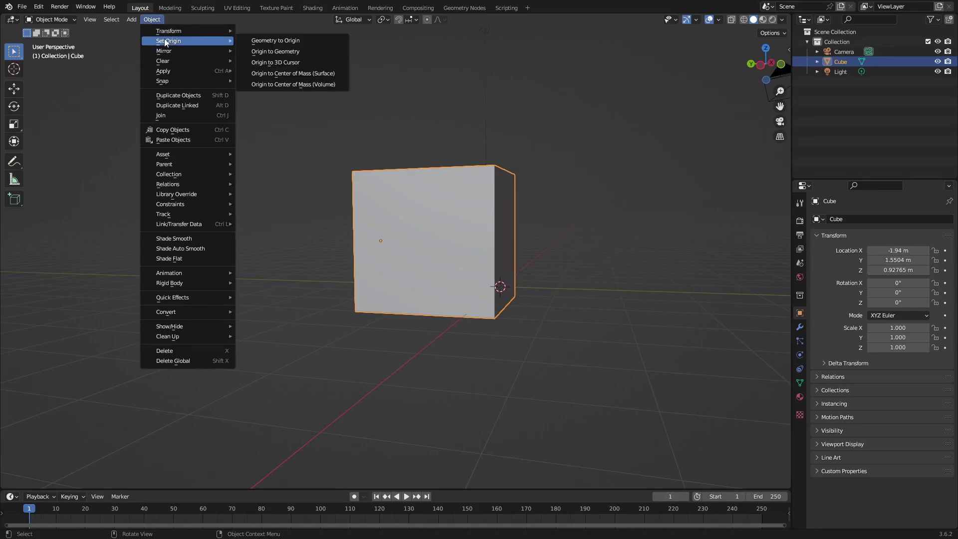
pyautogui.click(334, 52)
pyautogui.moveTo(334, 56); pyautogui.dragTo(350, 223, button='middle')
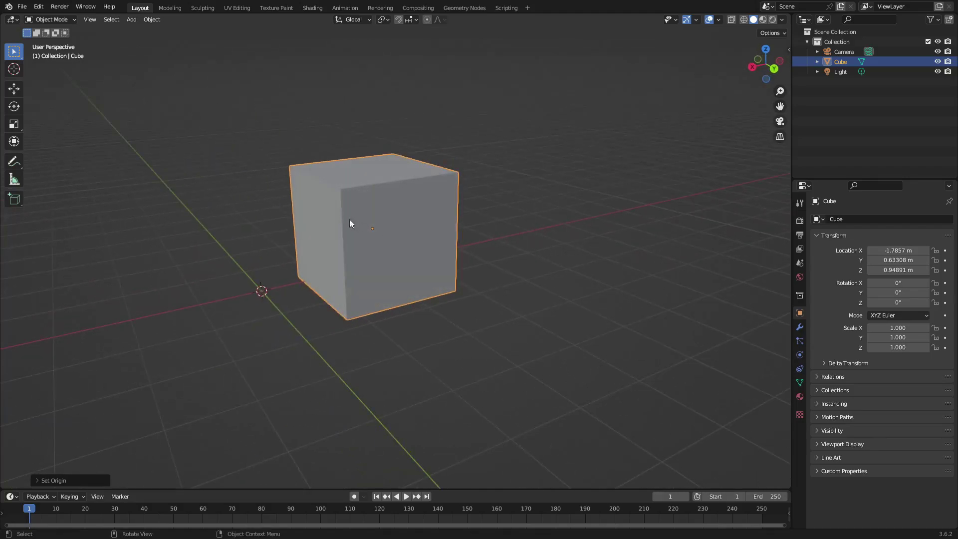
# Trackball-rotate the cube about its re-centred origin, clear the rotation, and undo back to the off-centre origin.
pyautogui.press('r')
pyautogui.press('r')
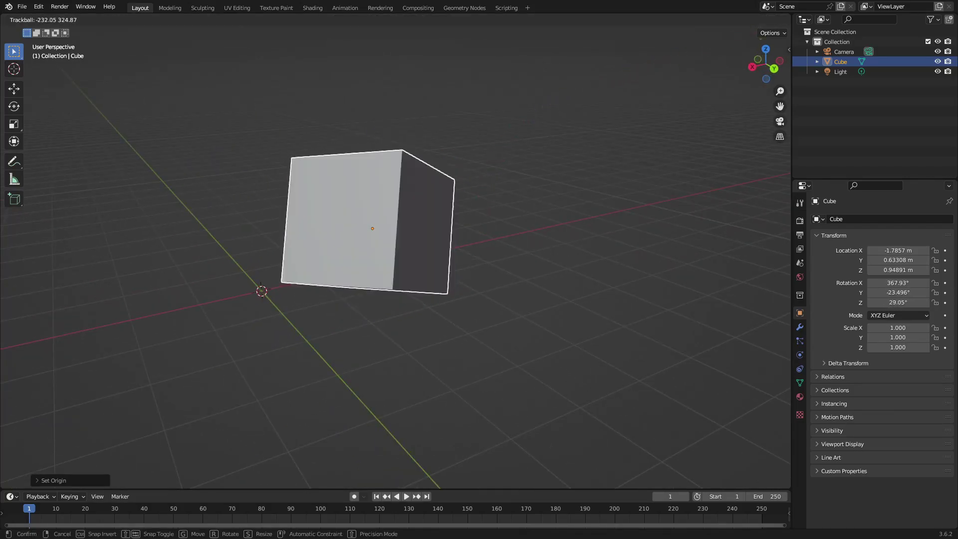
pyautogui.click(390, 256)
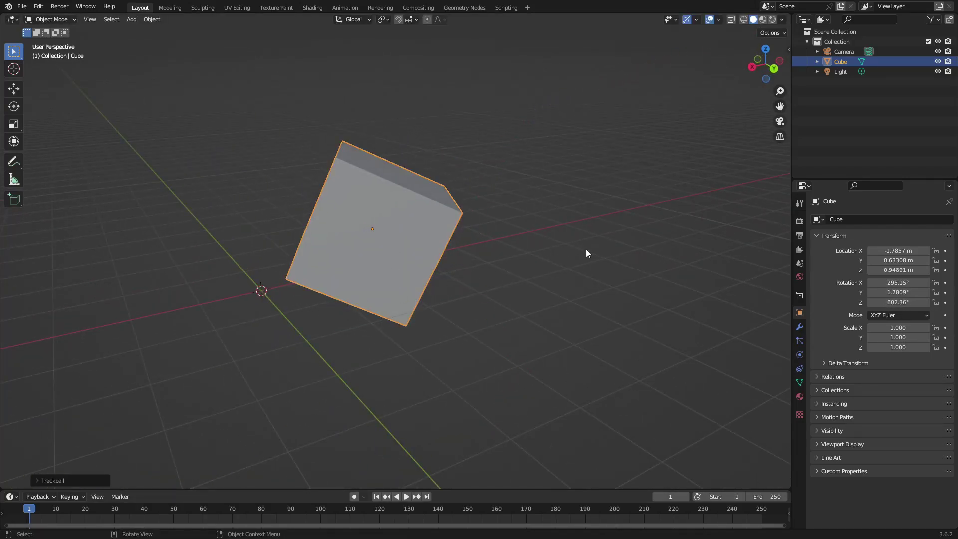
pyautogui.hotkey('alt', 'r')
pyautogui.moveTo(454, 237); pyautogui.dragTo(309, 193, button='middle')
pyautogui.hotkey('ctrl', 'z')
# Try Geometry to Origin on the cube and undo it.
pyautogui.click(152, 19)
pyautogui.moveTo(169, 40)
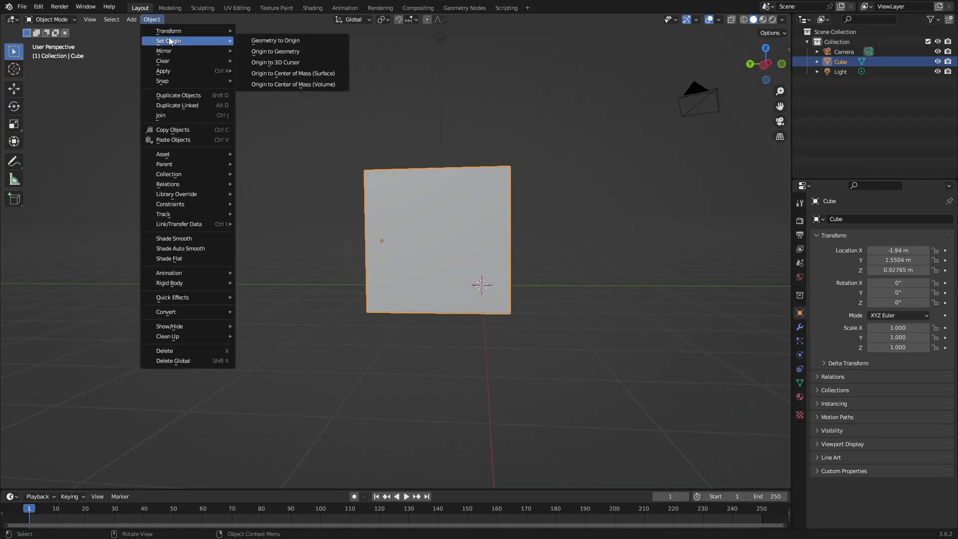
pyautogui.click(314, 41)
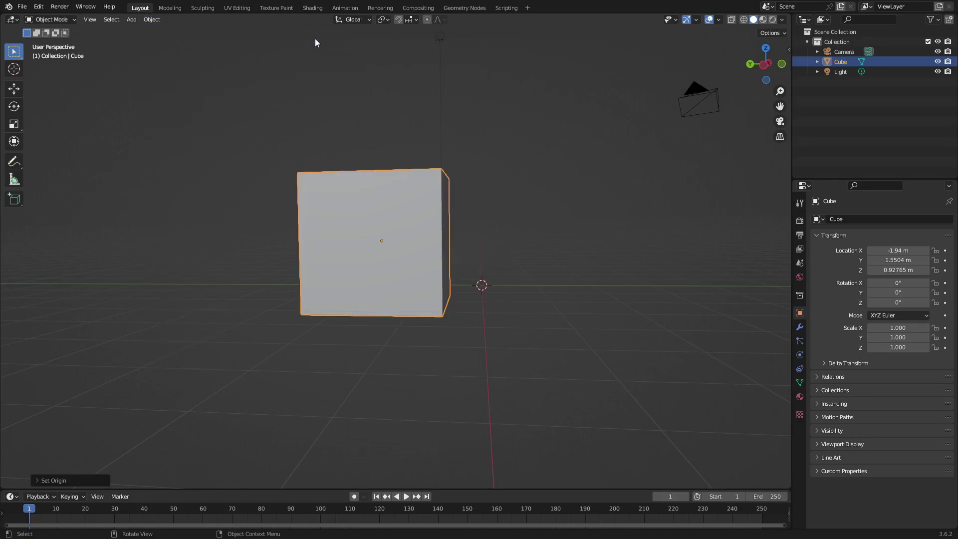
pyautogui.moveTo(376, 248); pyautogui.dragTo(412, 228, button='middle')
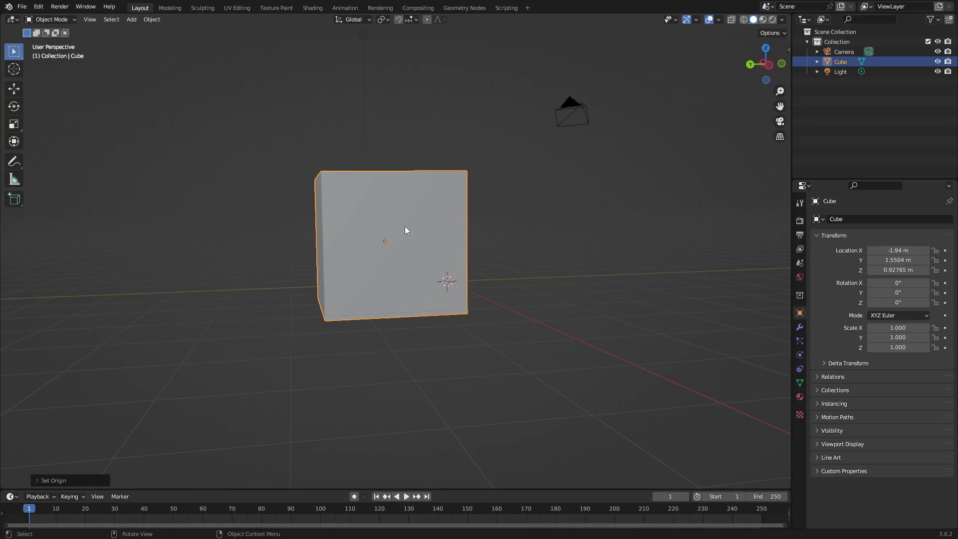
pyautogui.moveTo(354, 232); pyautogui.dragTo(487, 239, button='middle')
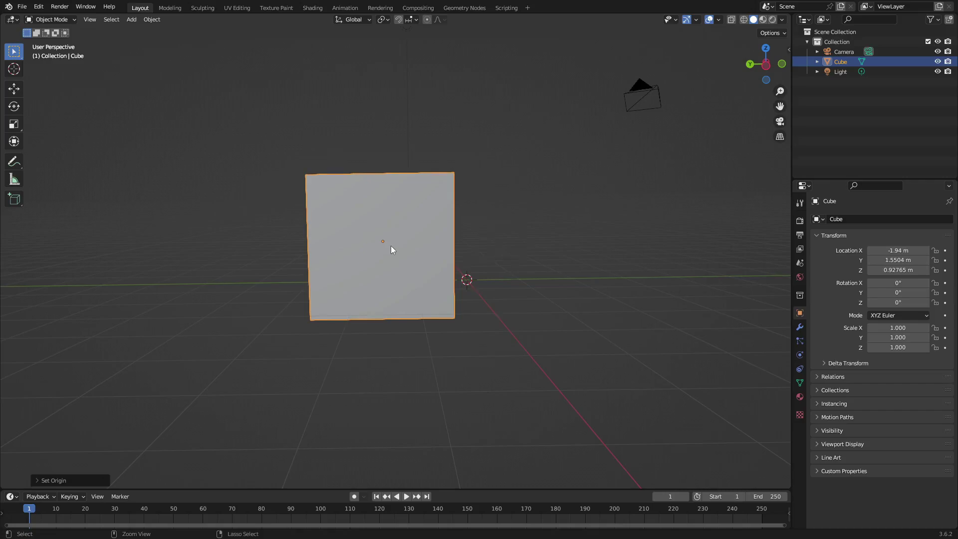
pyautogui.hotkey('ctrl', 'z')
# Centre the cube's origin in its mesh with Origin to Geometry.
pyautogui.click(151, 19)
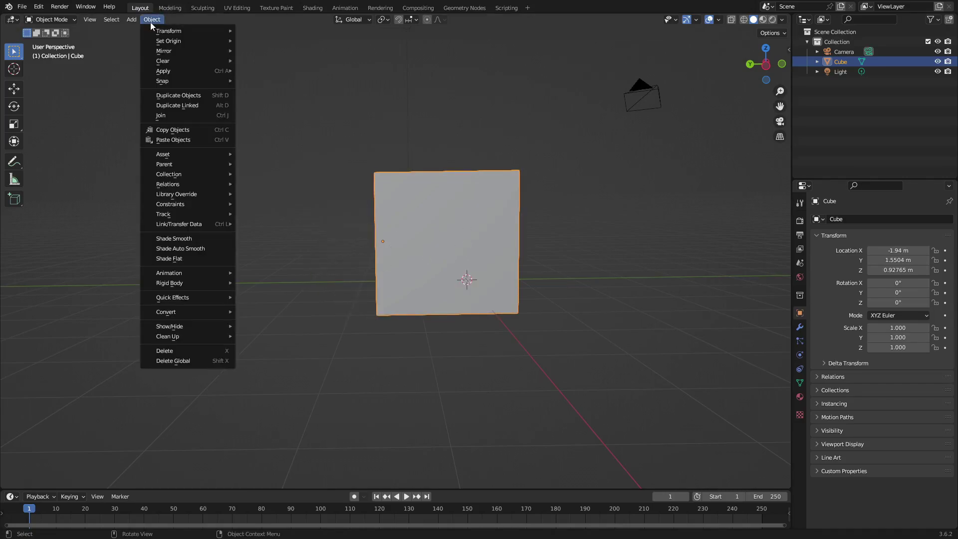
pyautogui.moveTo(174, 43)
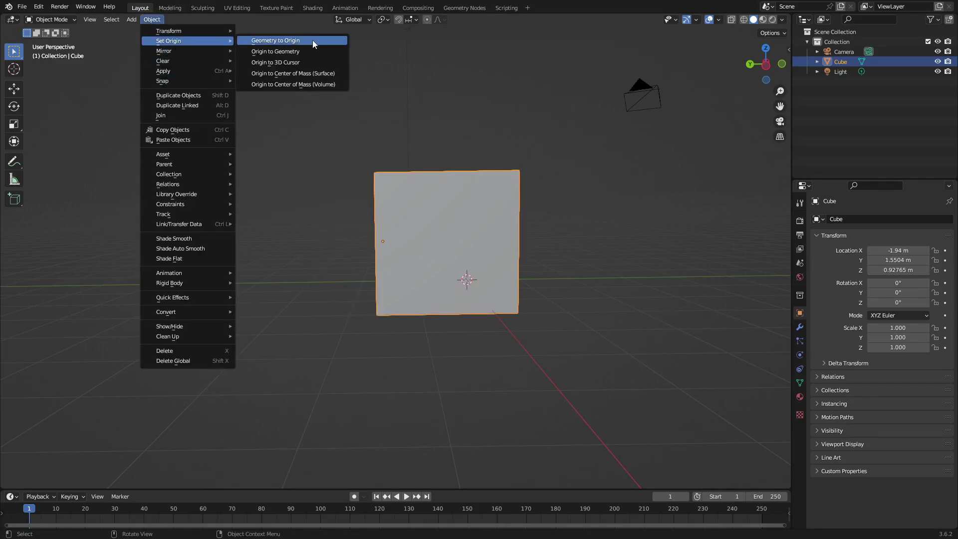
pyautogui.click(292, 51)
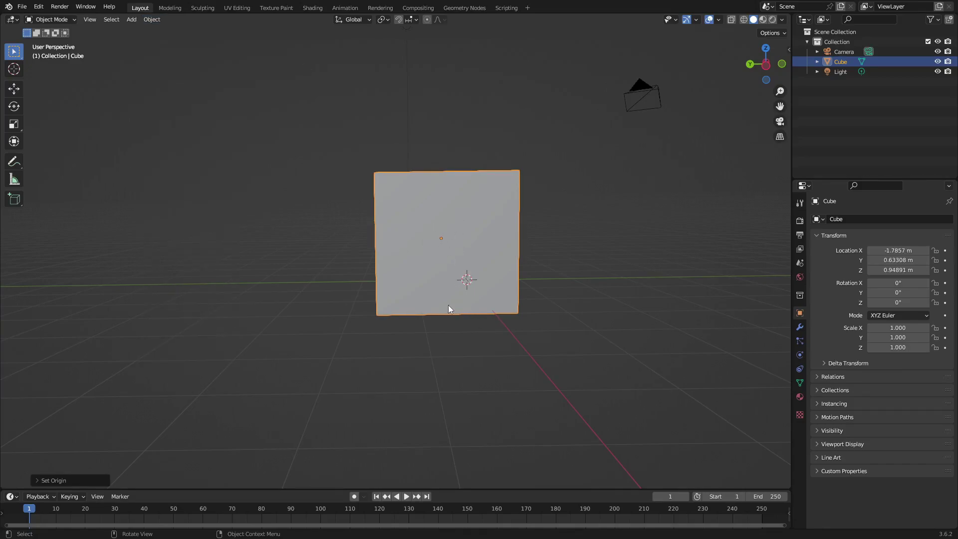
pyautogui.moveTo(448, 305); pyautogui.dragTo(592, 264, button='middle')
pyautogui.scroll(-20, 583, 346)
pyautogui.scroll(6, 441, 331)
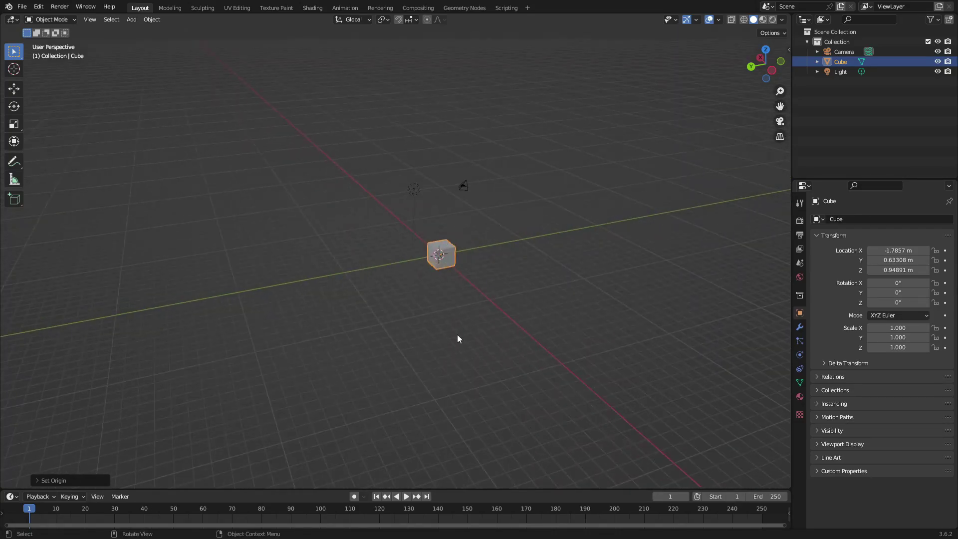
# Select the cube and frame the view on it to find it again from a distance.
pyautogui.moveTo(457, 336); pyautogui.dragTo(490, 214, button='middle')
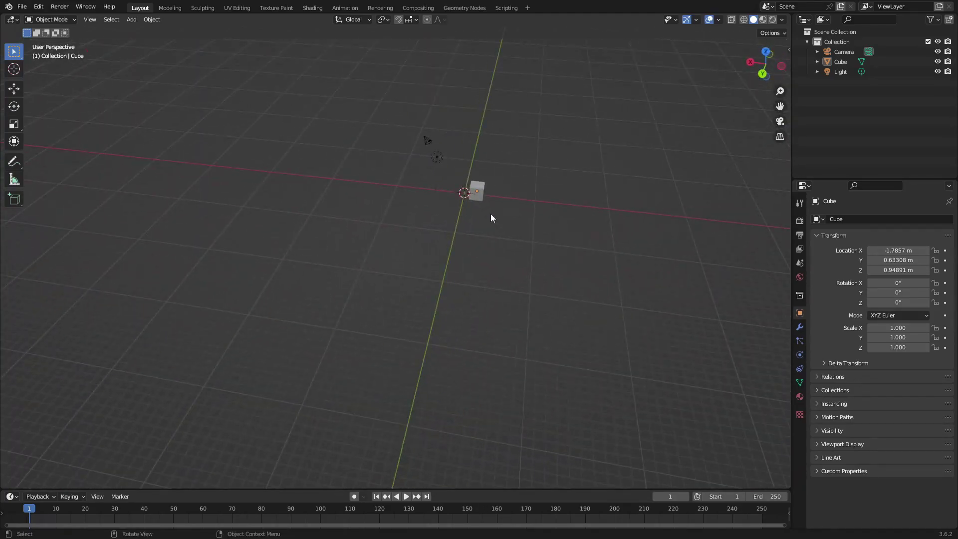
pyautogui.click(477, 192)
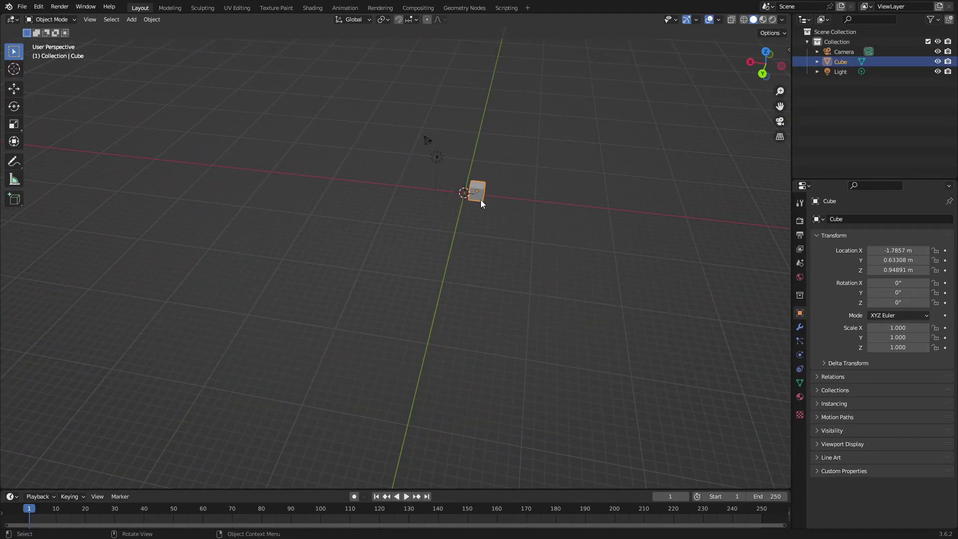
pyautogui.press('KP_Decimal')
pyautogui.scroll(-12, 474, 224)
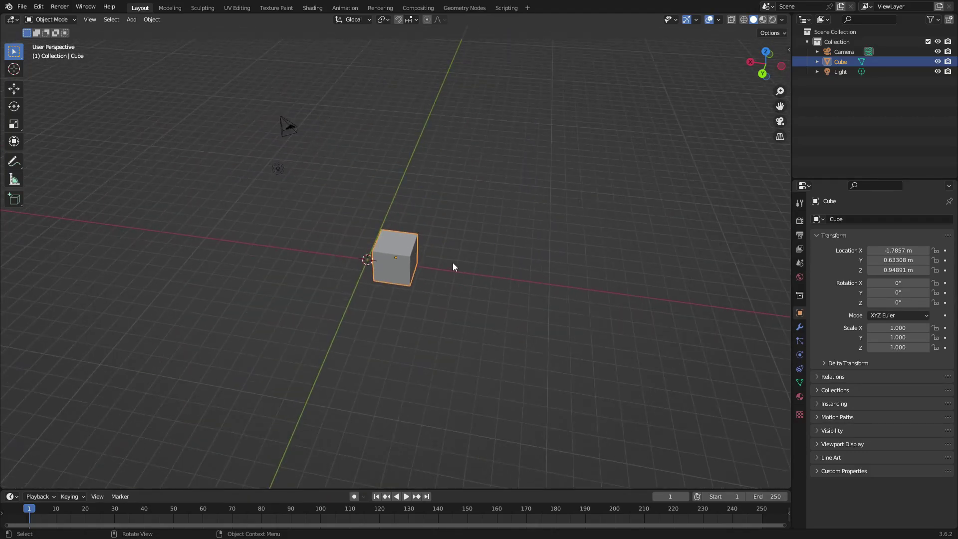
# Navigate the viewport far away from the cube across the empty grid, selecting the light along the way.
pyautogui.moveTo(453, 267); pyautogui.dragTo(753, 248, button='middle')
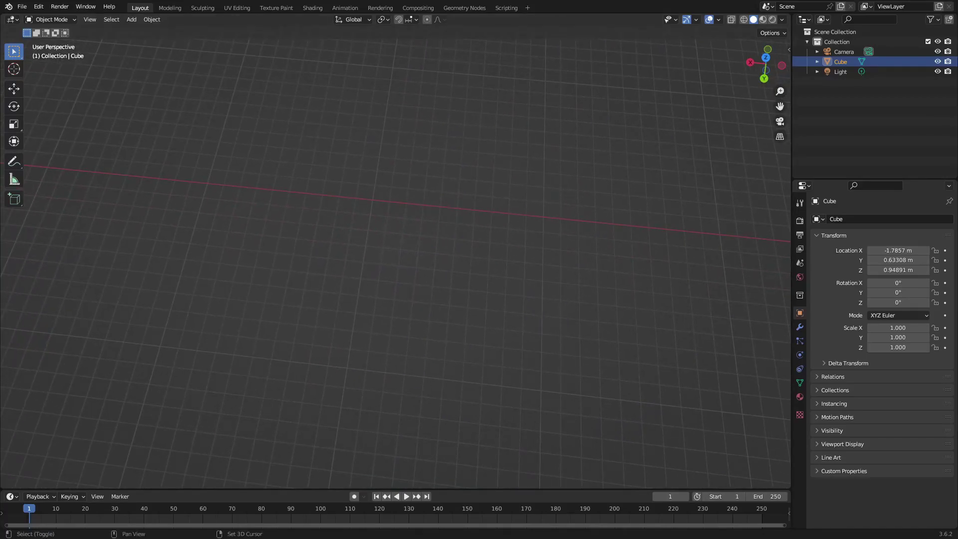
pyautogui.moveTo(468, 252); pyautogui.dragTo(373, 257, button='middle')
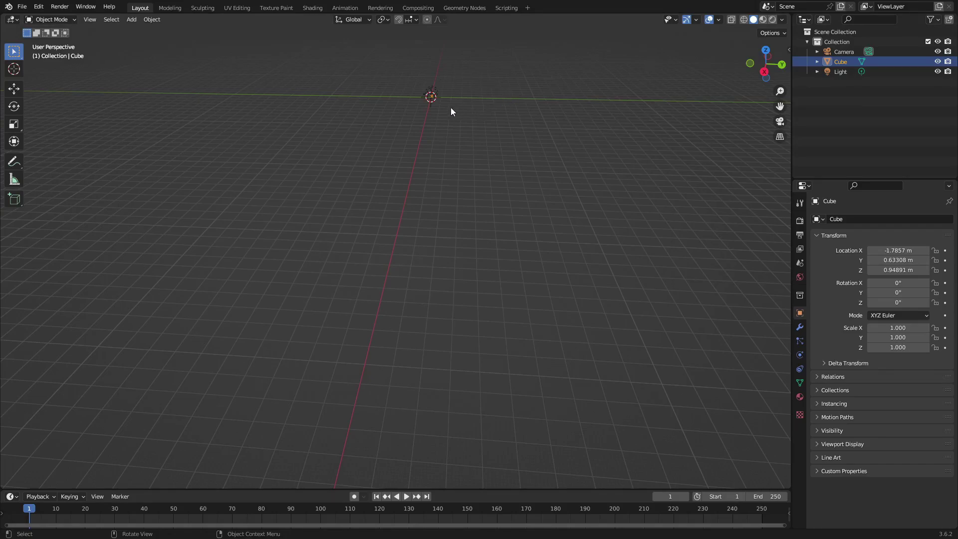
pyautogui.moveTo(451, 108)
pyautogui.keyDown('shift'); pyautogui.mouseDown(button='middle')
pyautogui.moveTo(459, 144)
pyautogui.moveTo(467, 109)
pyautogui.mouseUp(button='middle'); pyautogui.keyUp('shift')
pyautogui.click(440, 91)
pyautogui.scroll(4, 500, 154)
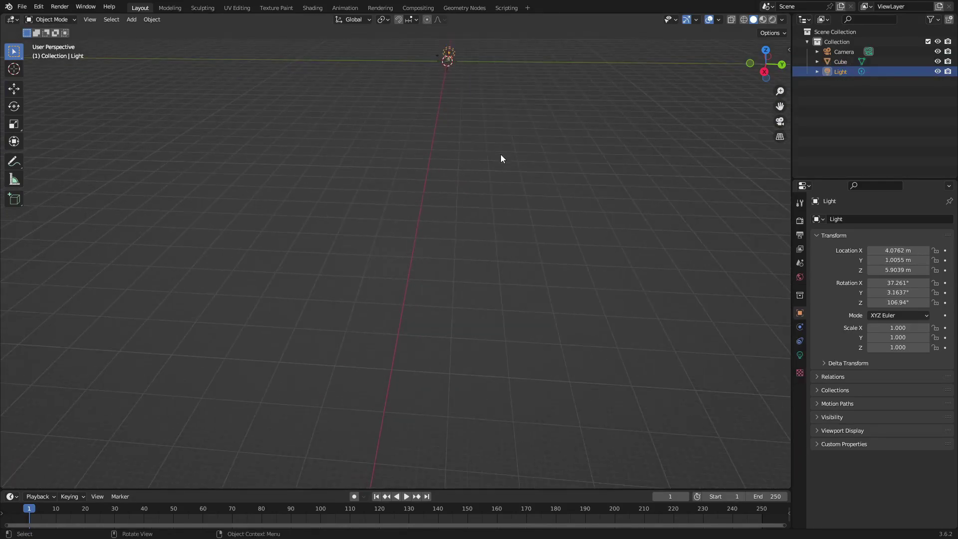
pyautogui.scroll(4, 498, 150)
pyautogui.keyDown('shift'); pyautogui.moveTo(495, 146); pyautogui.dragTo(468, 211, button='middle'); pyautogui.keyUp('shift')
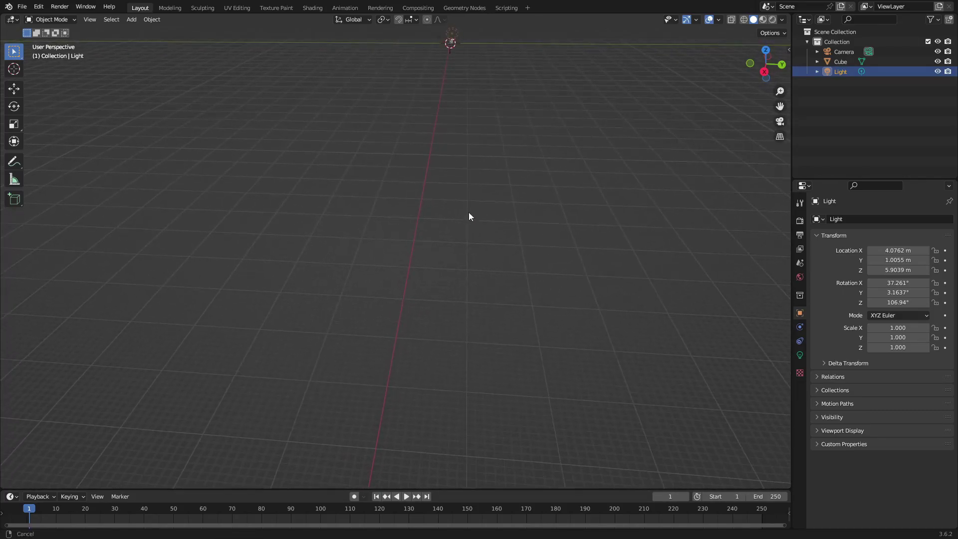
pyautogui.moveTo(363, 308)
pyautogui.mouseDown(button='middle')
pyautogui.moveTo(196, 301)
pyautogui.moveTo(324, 301)
pyautogui.moveTo(678, 199)
pyautogui.moveTo(606, 223)
pyautogui.moveTo(689, 448)
pyautogui.moveTo(358, 308)
pyautogui.mouseUp(button='middle')
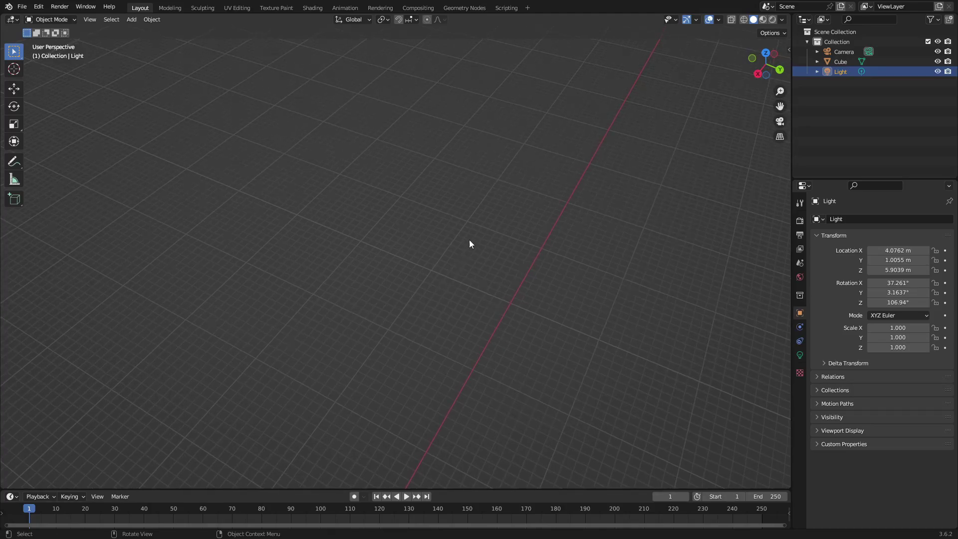
pyautogui.scroll(-6, 430, 237)
pyautogui.moveTo(510, 261); pyautogui.dragTo(490, 268, button='middle')
pyautogui.scroll(-10, 507, 298)
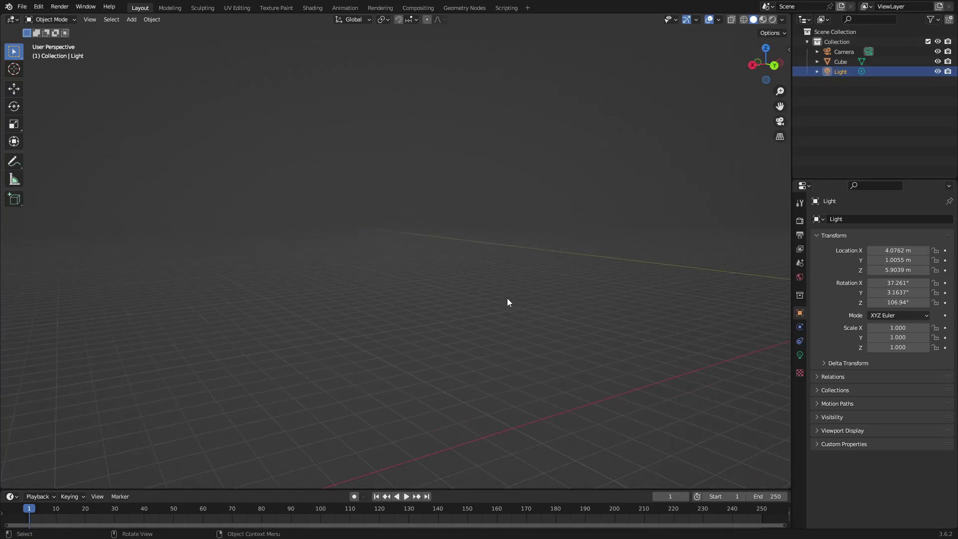
pyautogui.scroll(10, 500, 278)
pyautogui.moveTo(517, 238); pyautogui.dragTo(550, 172, button='middle')
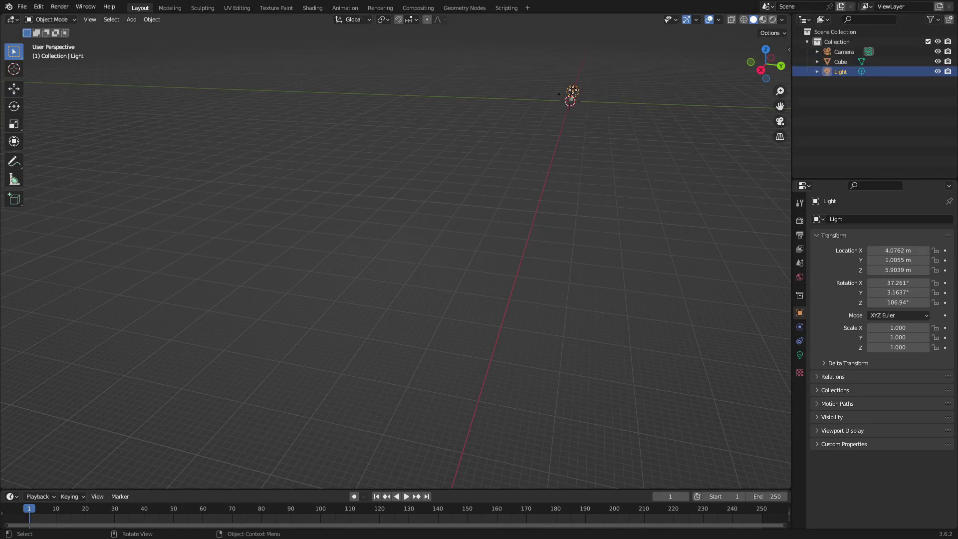
pyautogui.click(554, 180)
# Select the cube, light and camera by name in the scene's object list, ending with the cube selected.
pyautogui.click(813, 72)
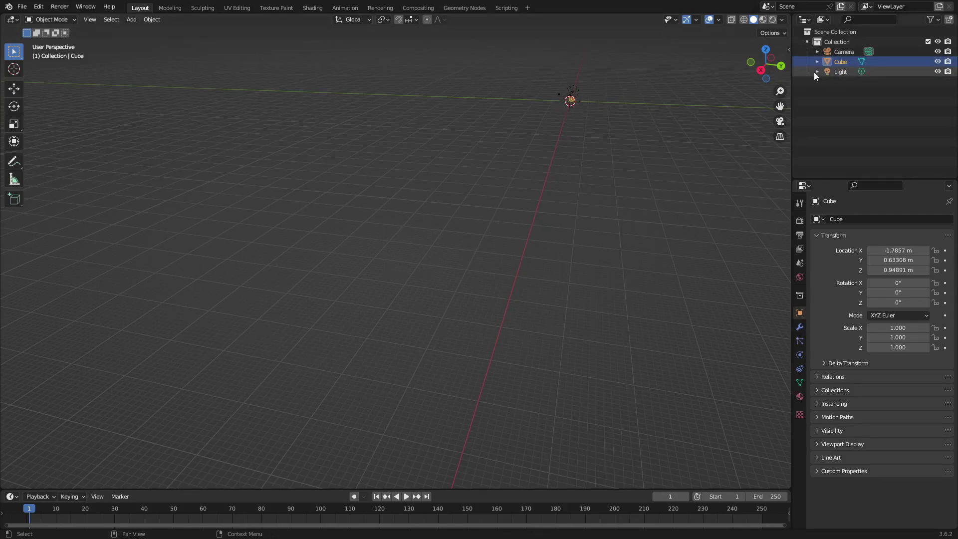
pyautogui.click(841, 61)
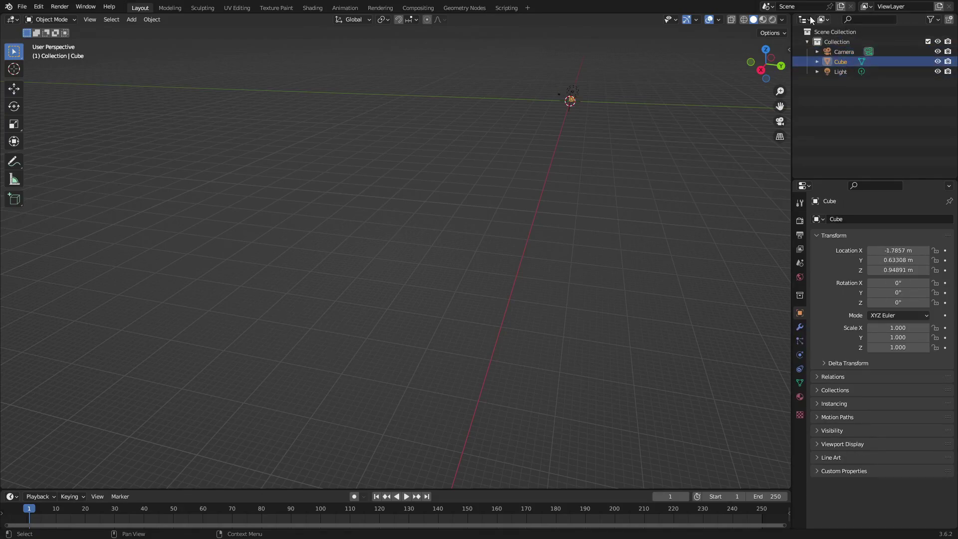
pyautogui.click(843, 69)
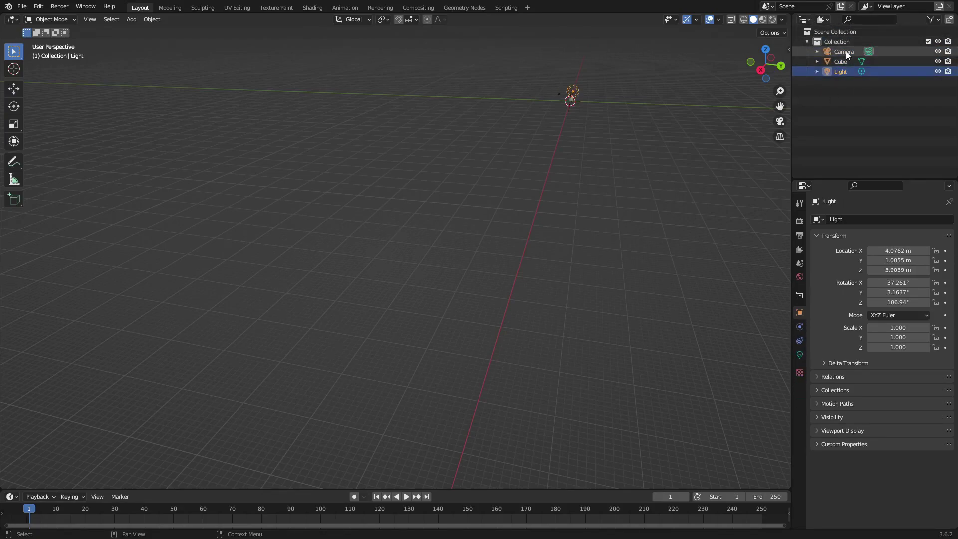
pyautogui.click(845, 52)
pyautogui.click(843, 60)
pyautogui.click(843, 69)
pyautogui.click(842, 62)
pyautogui.click(842, 71)
pyautogui.click(842, 61)
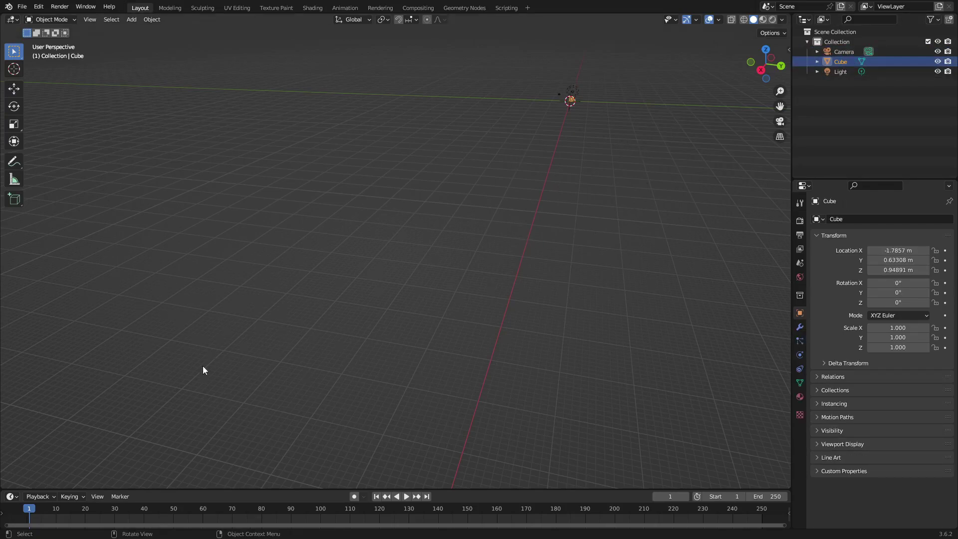
# Frame the view on the selected cube, zoom out, and frame it again.
pyautogui.press('KP_Decimal')
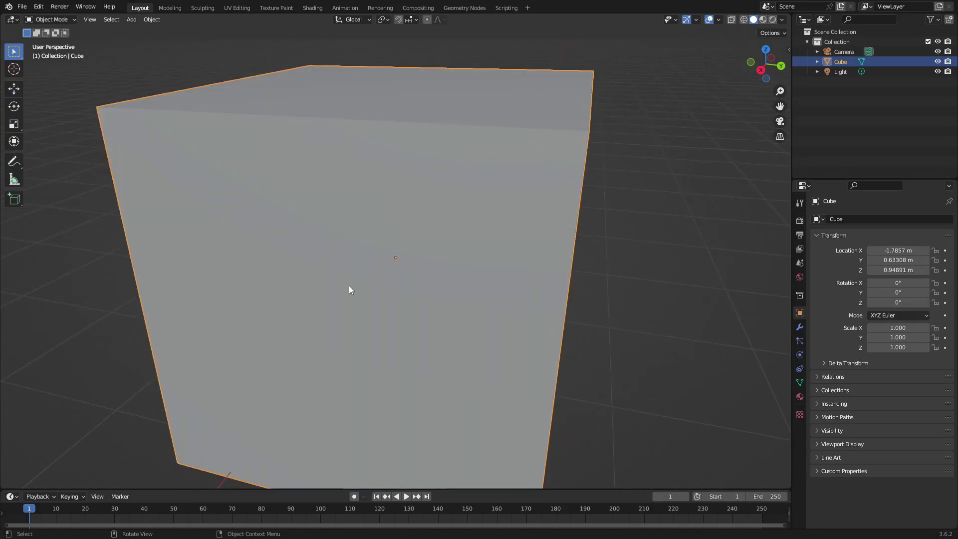
pyautogui.scroll(-20, 421, 250)
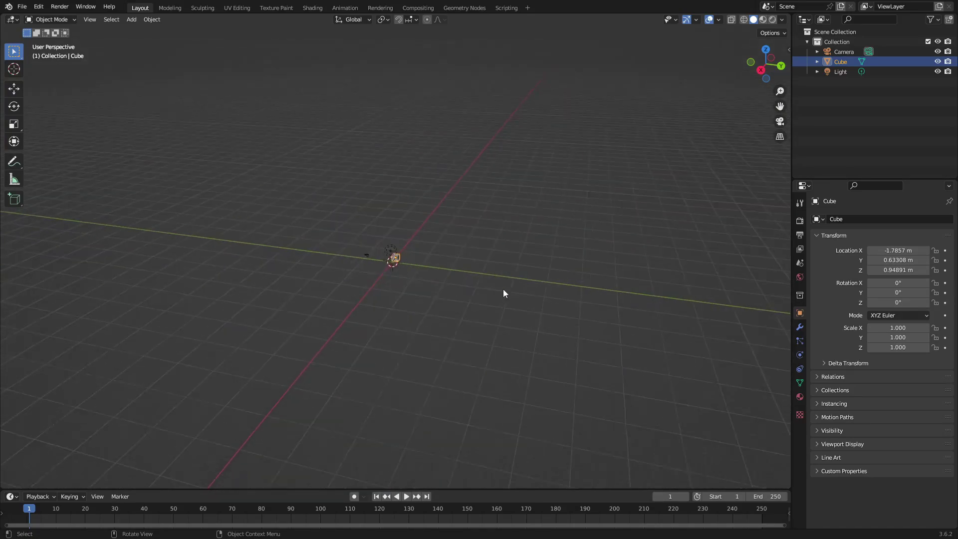
pyautogui.press('.')
pyautogui.press('Escape')
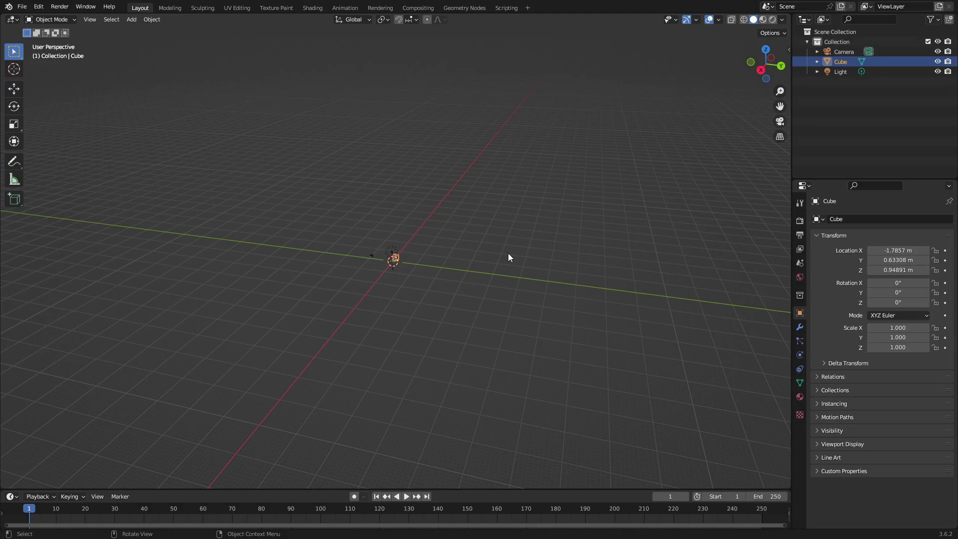
pyautogui.press('`')
pyautogui.press('KP_Decimal')
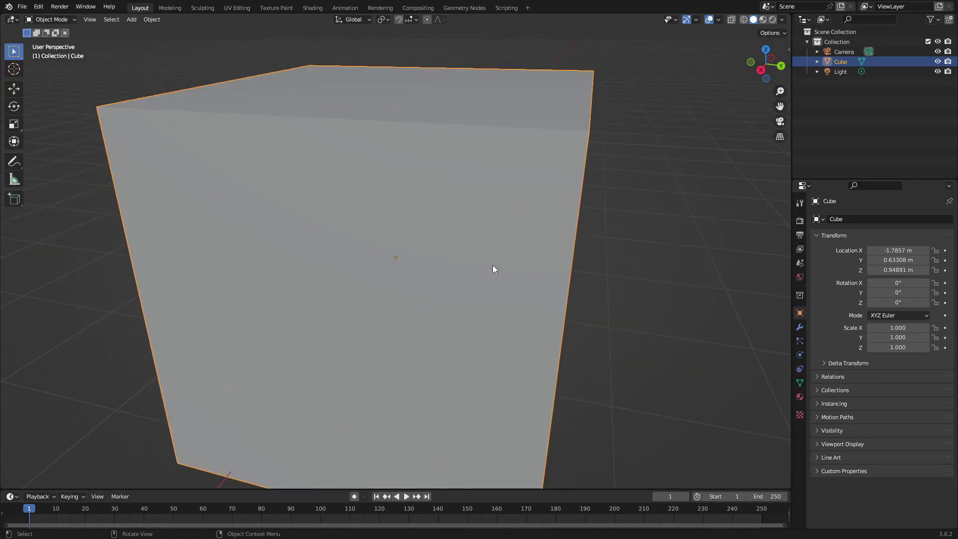
# Examine the framed cube and its offset from the 3D cursor at several angles and zoom levels.
pyautogui.scroll(-10, 493, 265)
pyautogui.moveTo(506, 233); pyautogui.dragTo(463, 287, button='middle')
pyautogui.scroll(5, 319, 267)
pyautogui.scroll(-6, 463, 287)
pyautogui.scroll(8, 477, 285)
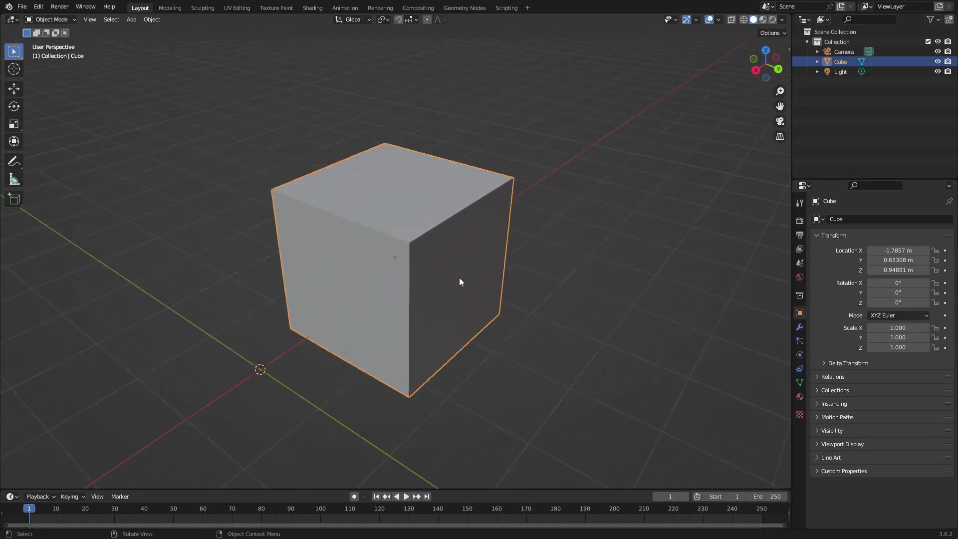
pyautogui.scroll(-10, 432, 316)
pyautogui.scroll(8, 413, 350)
pyautogui.moveTo(483, 323); pyautogui.dragTo(533, 305, button='middle')
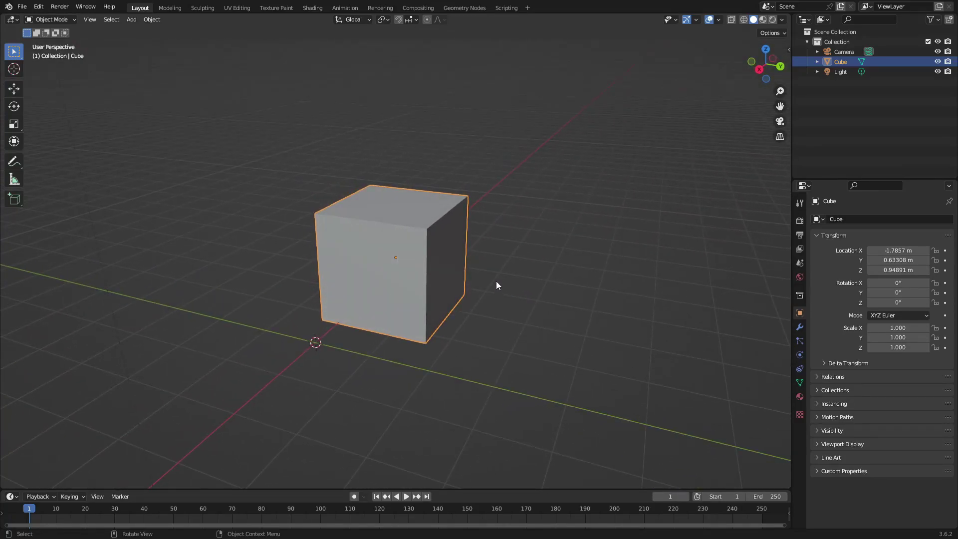
pyautogui.scroll(-4, 496, 285)
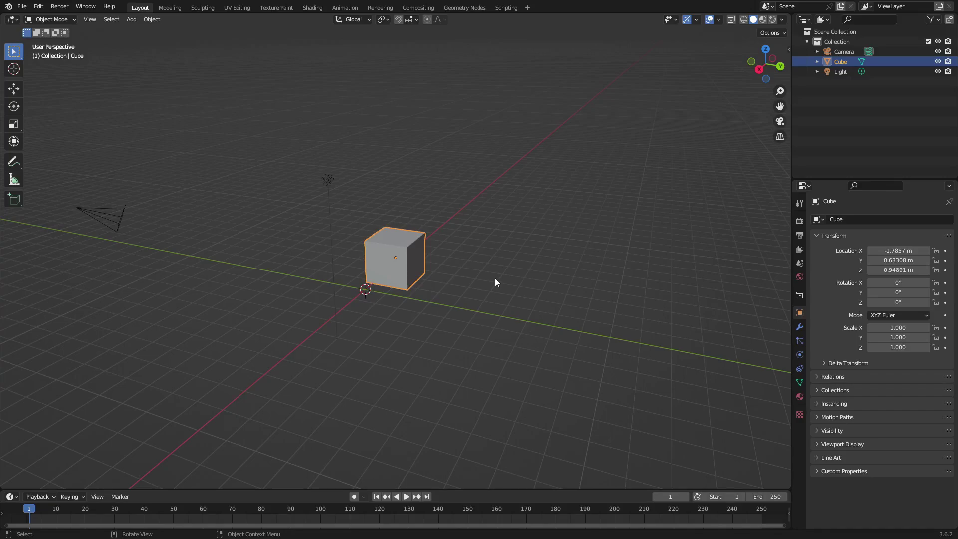
# Clear the cube's location to return it to the world origin, and inspect it from several angles.
pyautogui.moveTo(492, 258); pyautogui.dragTo(440, 258, button='middle')
pyautogui.press('g')
pyautogui.press('Escape')
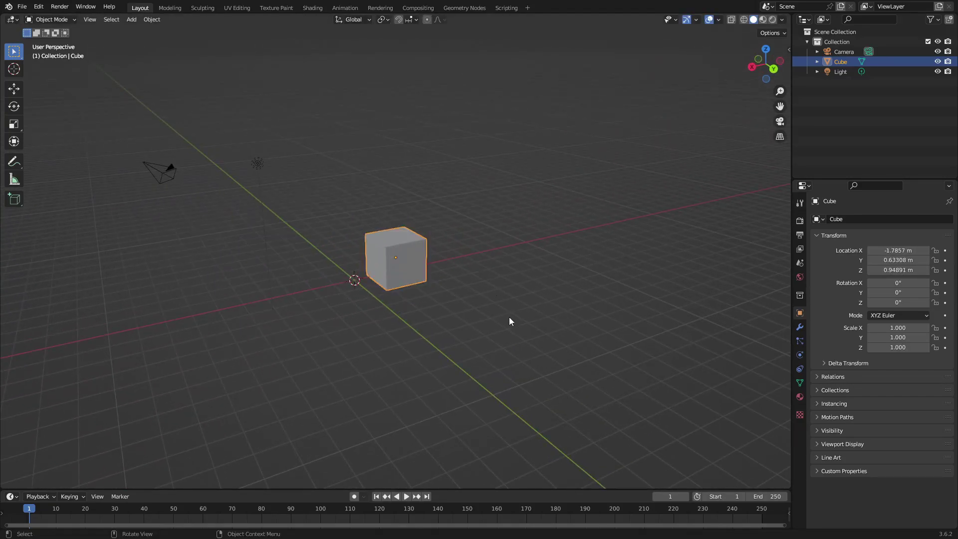
pyautogui.hotkey('alt', 'g')
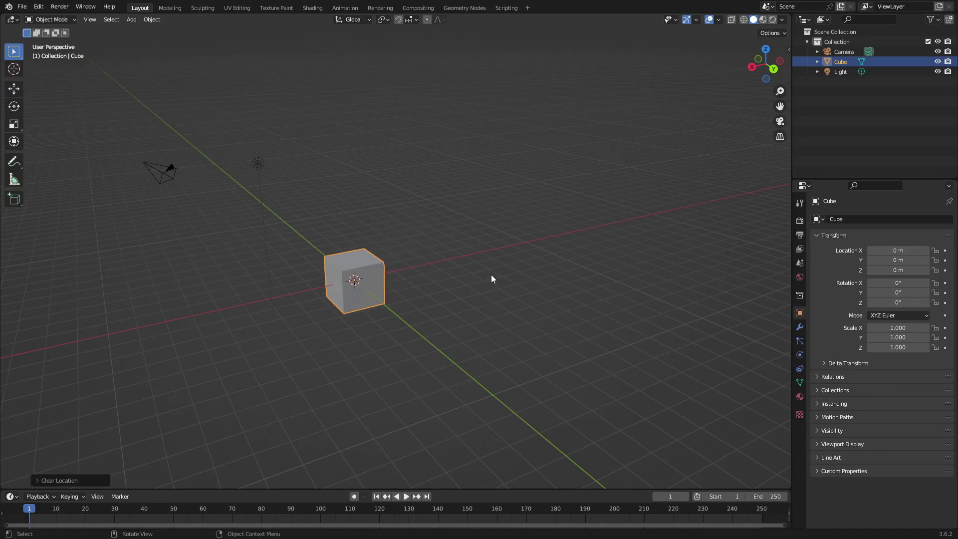
pyautogui.moveTo(507, 250); pyautogui.dragTo(668, 339, button='middle')
pyautogui.scroll(1, 387, 313)
pyautogui.moveTo(387, 314); pyautogui.dragTo(531, 324, button='middle')
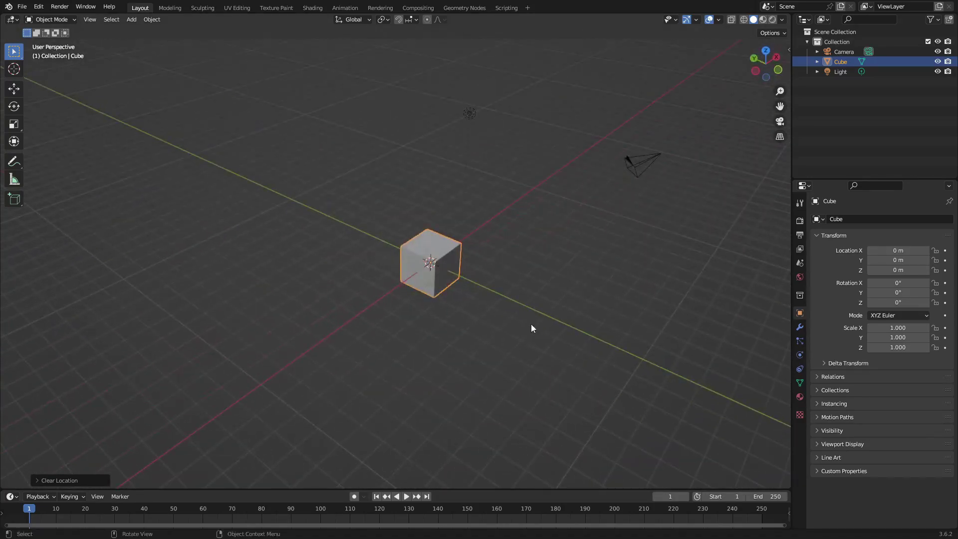
pyautogui.scroll(5, 527, 297)
pyautogui.scroll(-2, 521, 262)
pyautogui.moveTo(520, 262); pyautogui.dragTo(641, 251, button='middle')
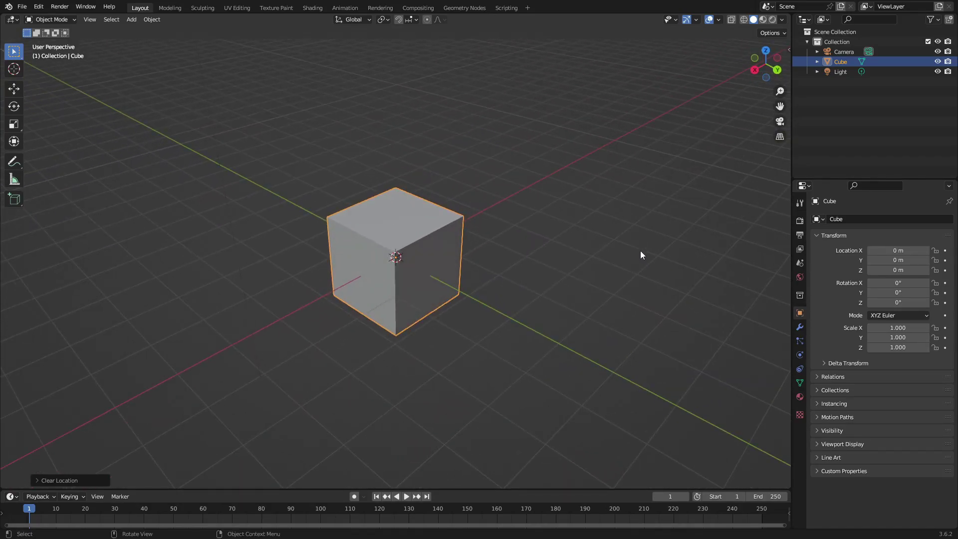